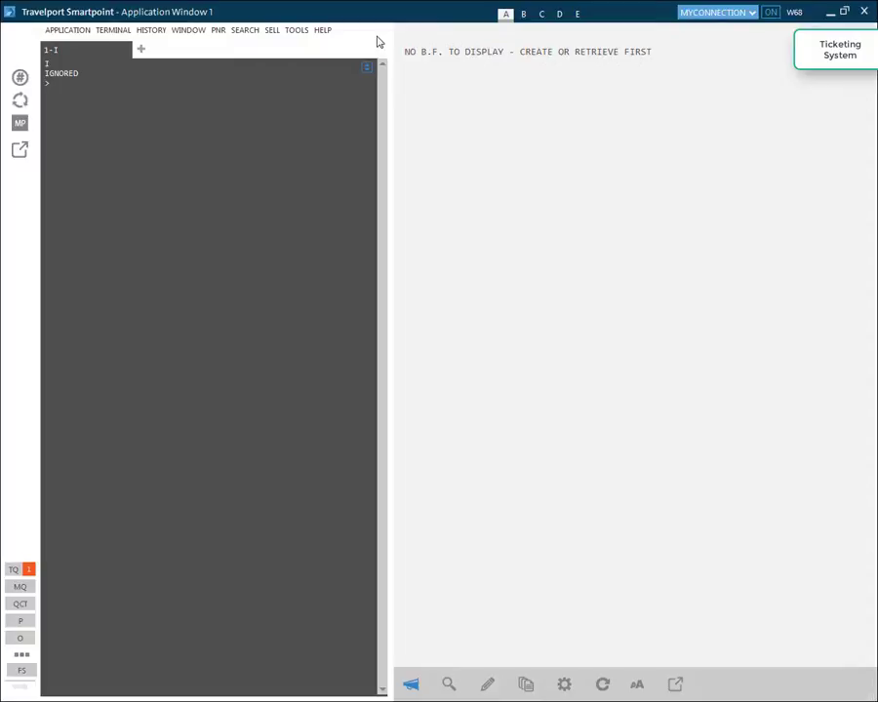
click(830, 13)
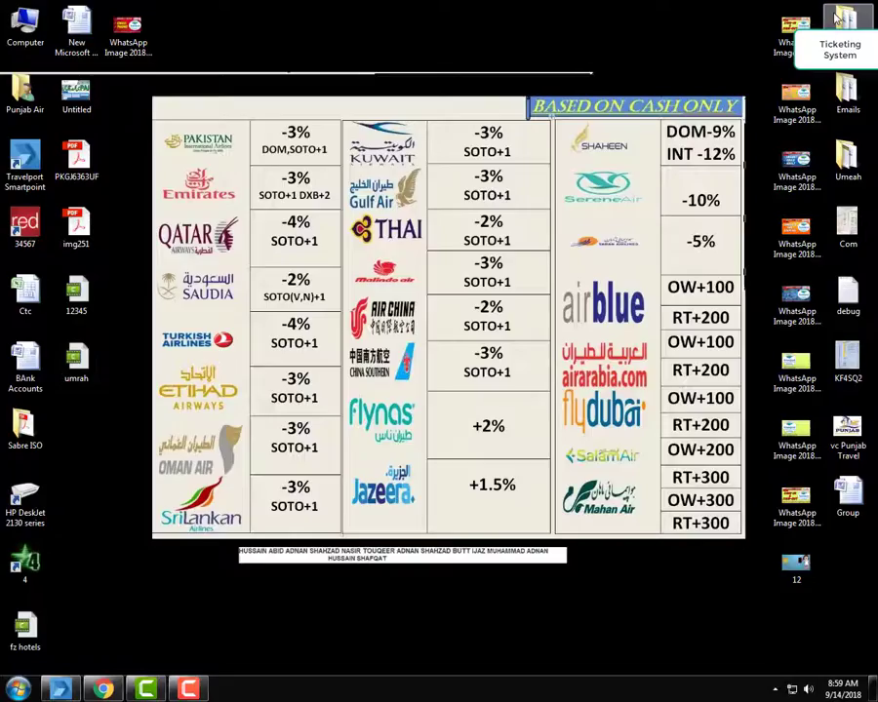
click(102, 689)
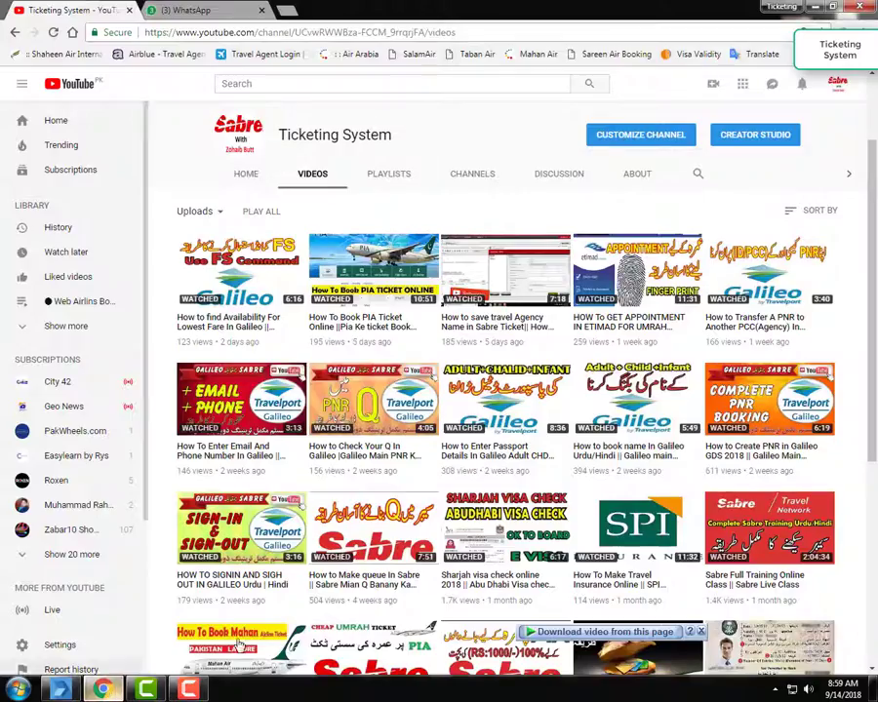
click(62, 690)
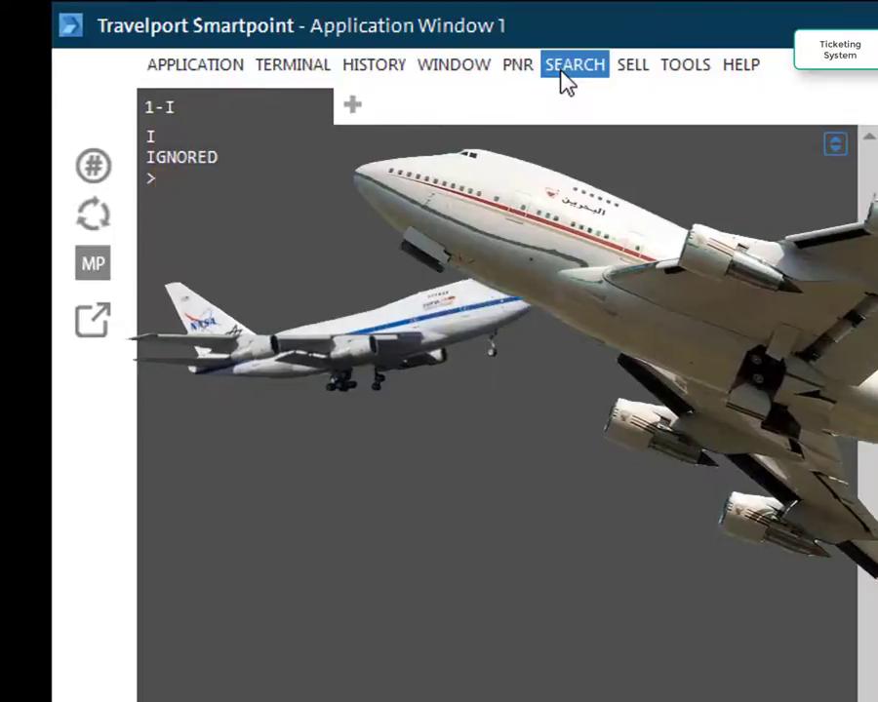
Open the Air Availability Search form from the Search menu
click(568, 66)
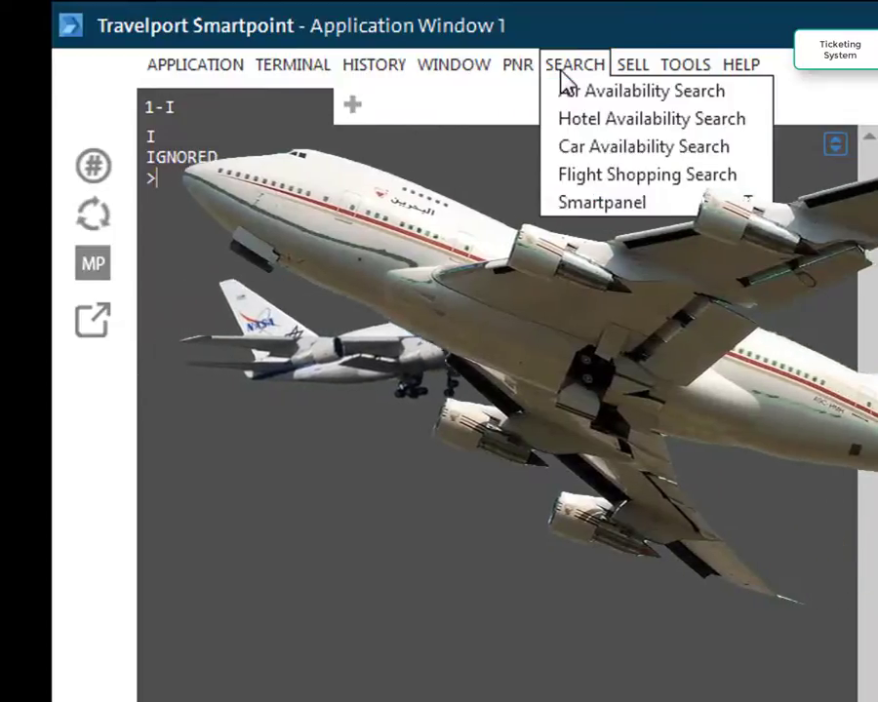
click(666, 98)
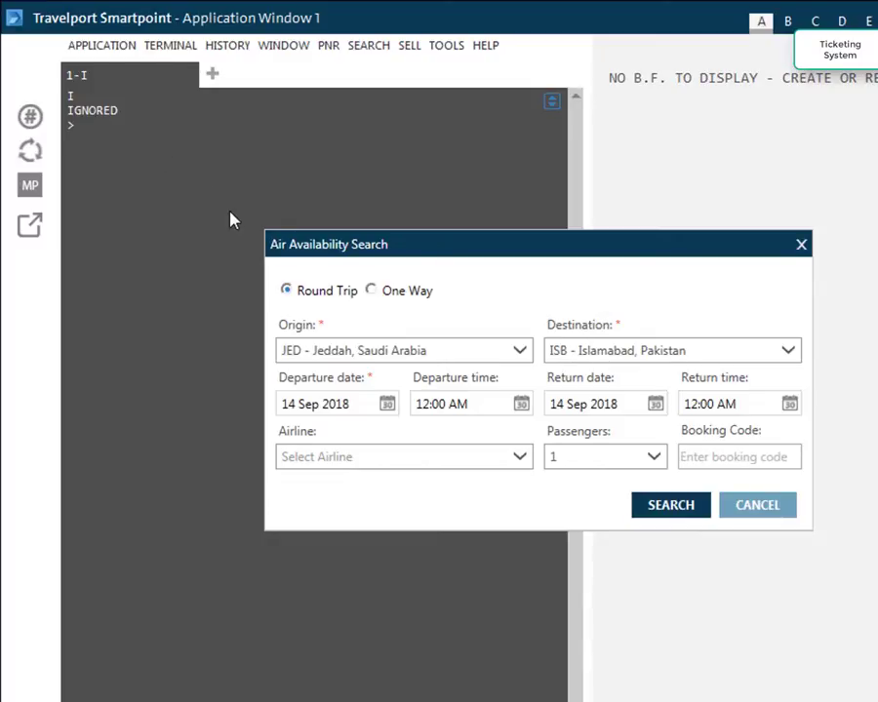
Make it a one-way ISB to MAN search departing 30 Sep 2018
click(371, 291)
click(419, 359)
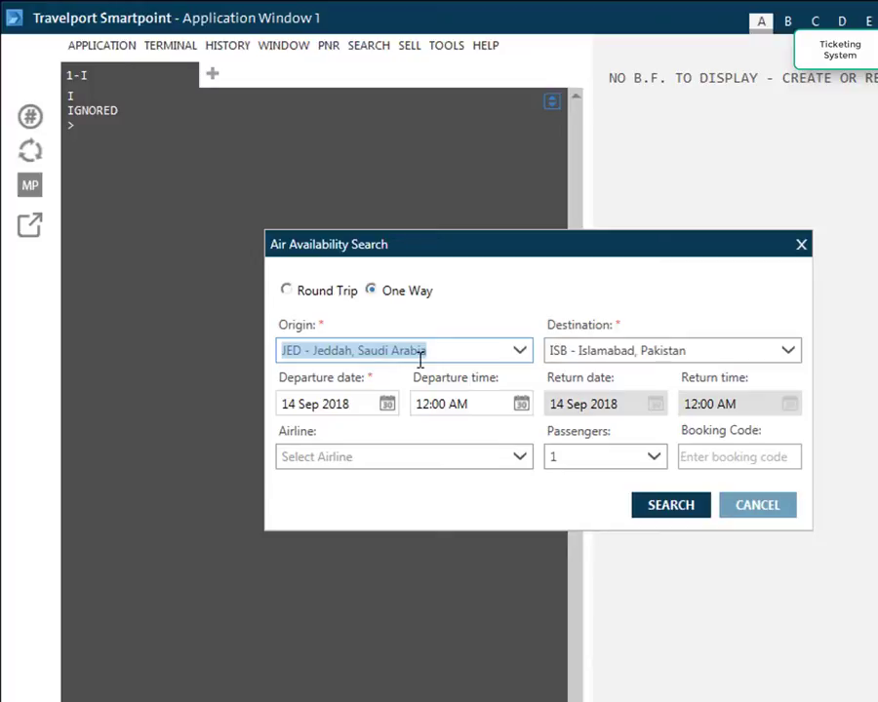
text(isb)
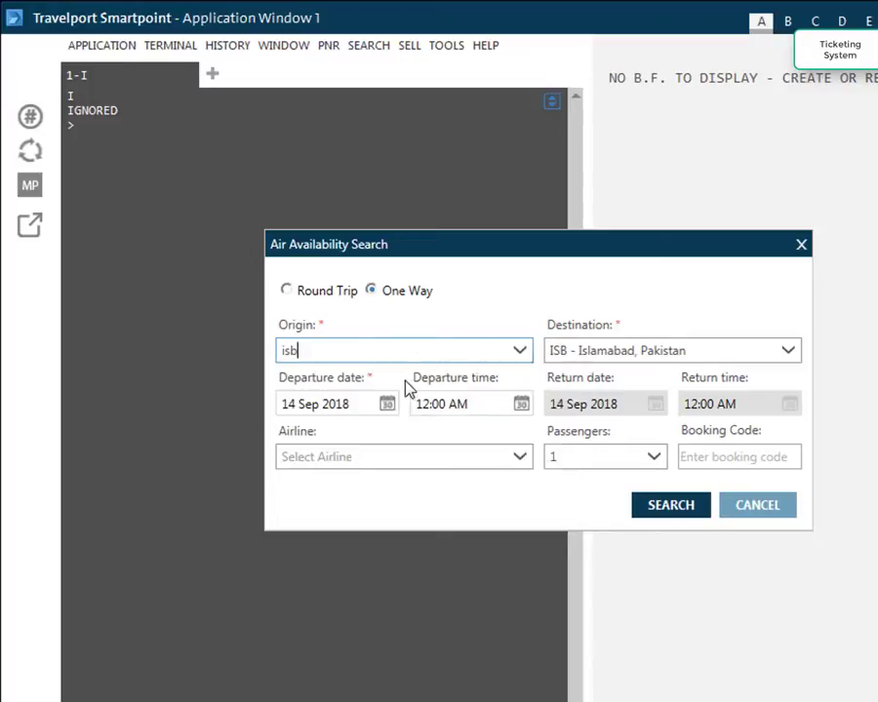
click(628, 355)
text(man)
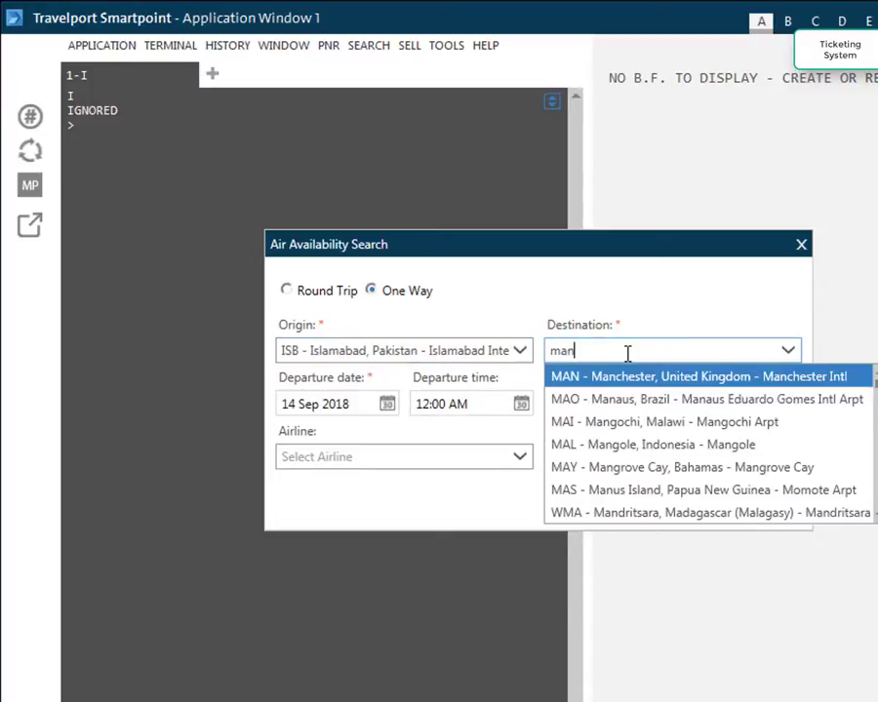
click(647, 376)
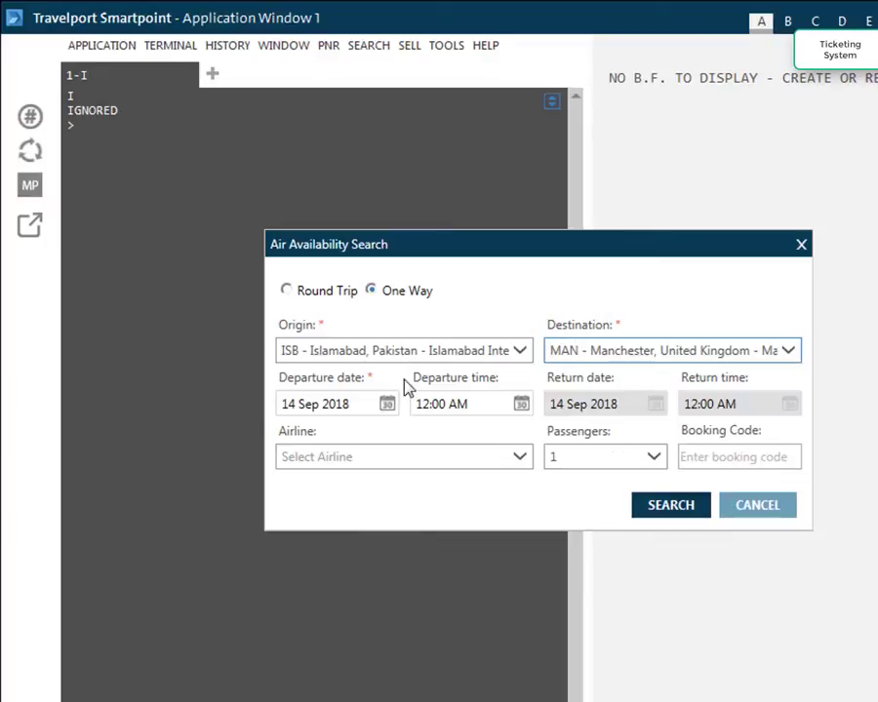
click(386, 406)
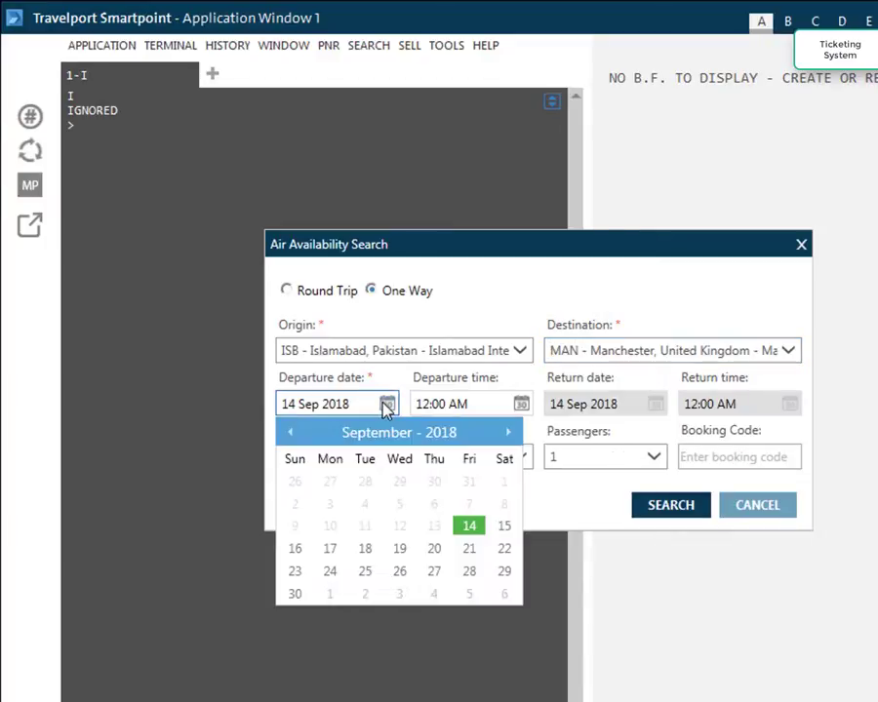
click(294, 594)
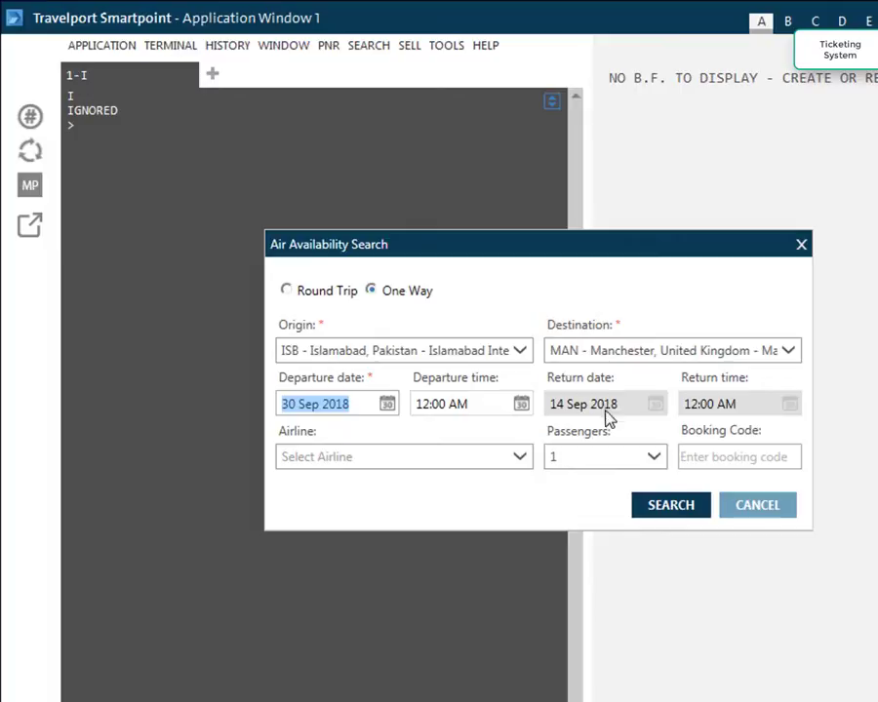
Keep 1 passenger and set the airline to EK - Emirates
click(611, 464)
click(658, 463)
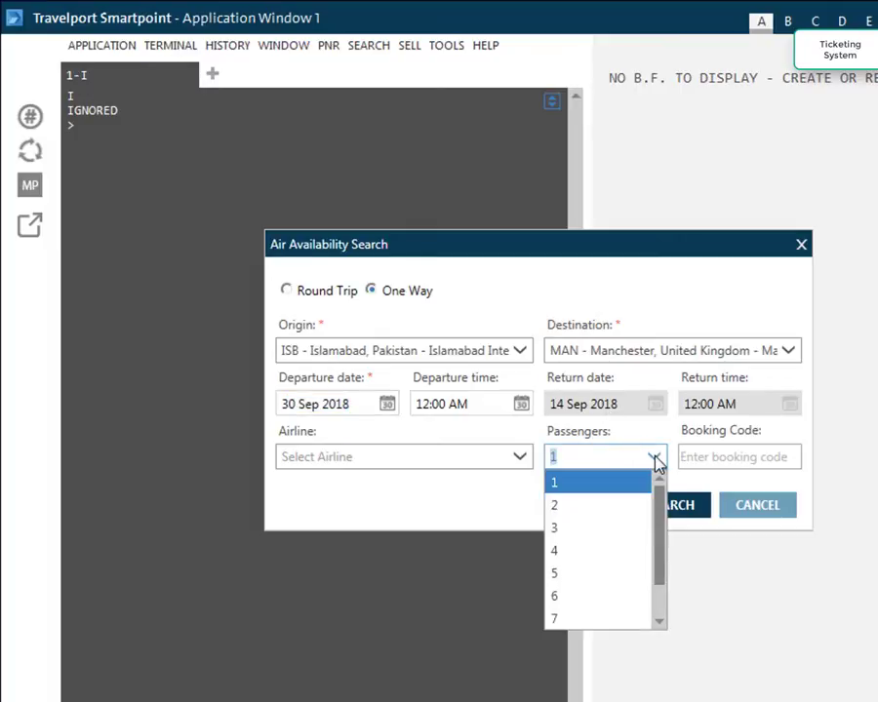
click(657, 463)
click(327, 461)
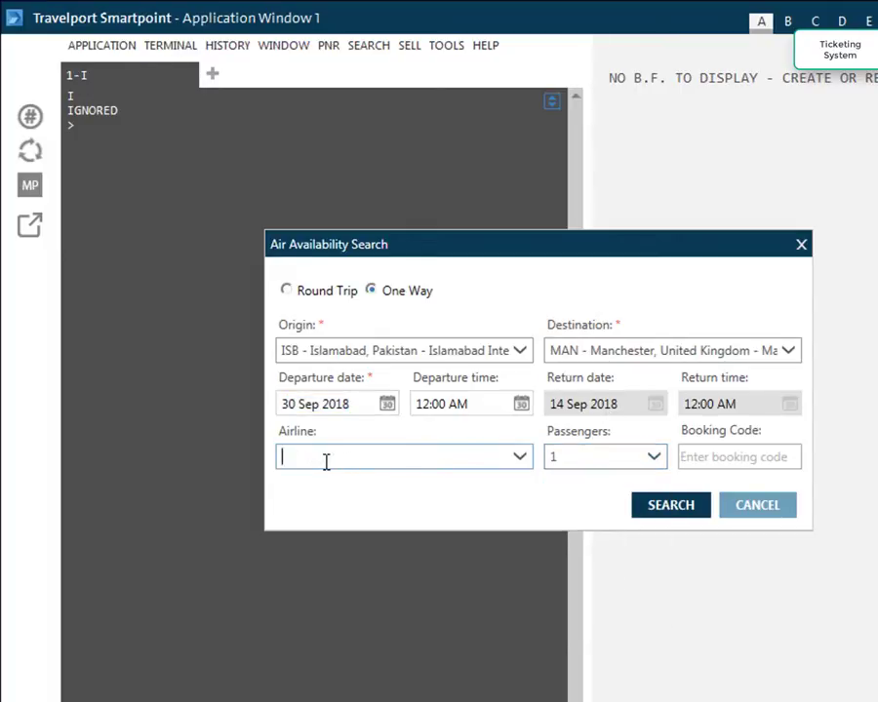
click(520, 466)
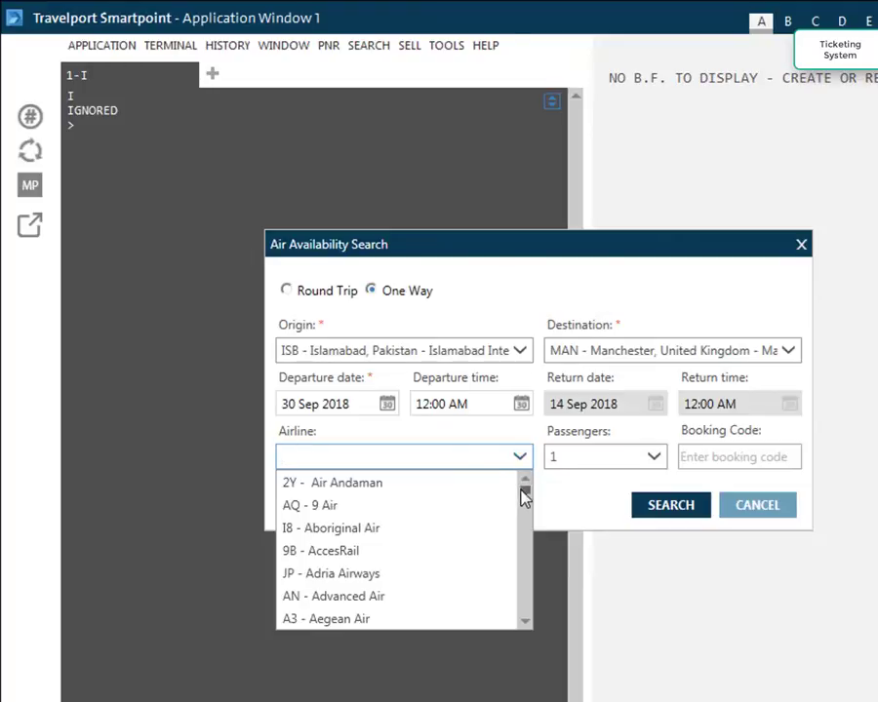
drag(523, 489, 533, 629)
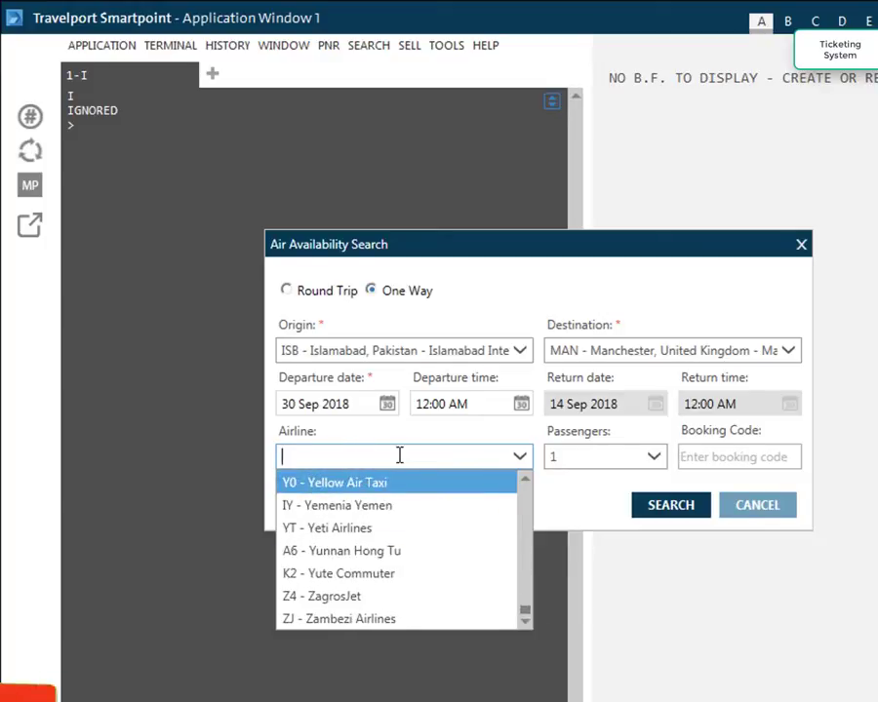
text(ek)
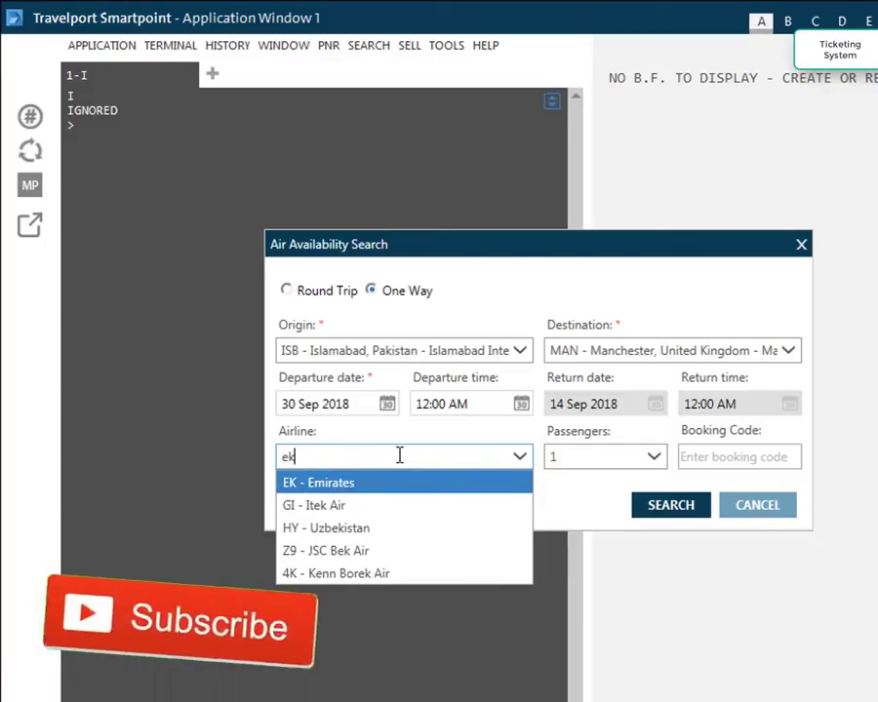
click(294, 484)
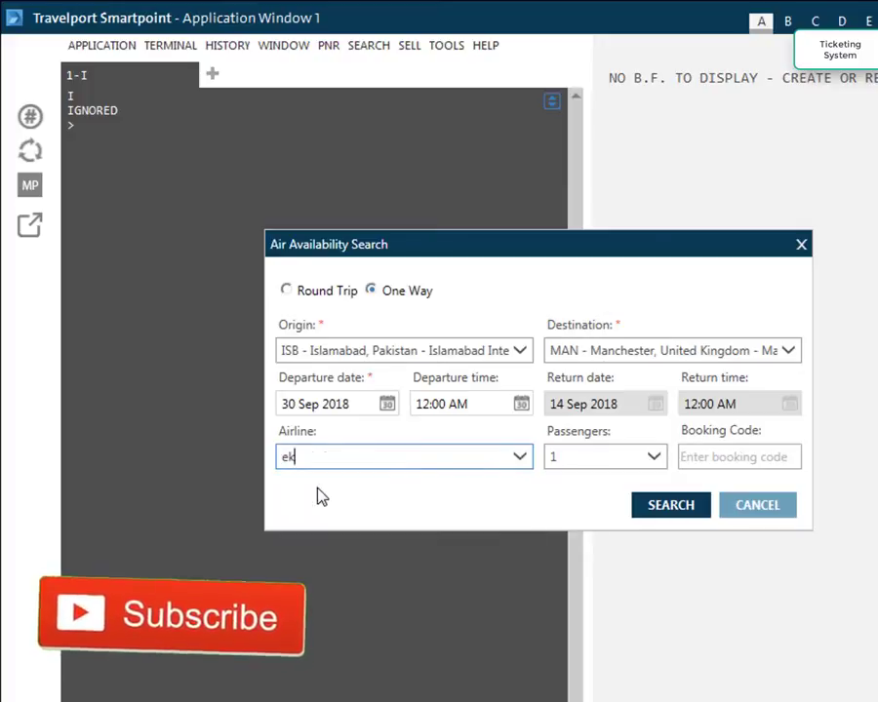
Run the ISB–MAN availability search for 30 Sep 2018
click(674, 507)
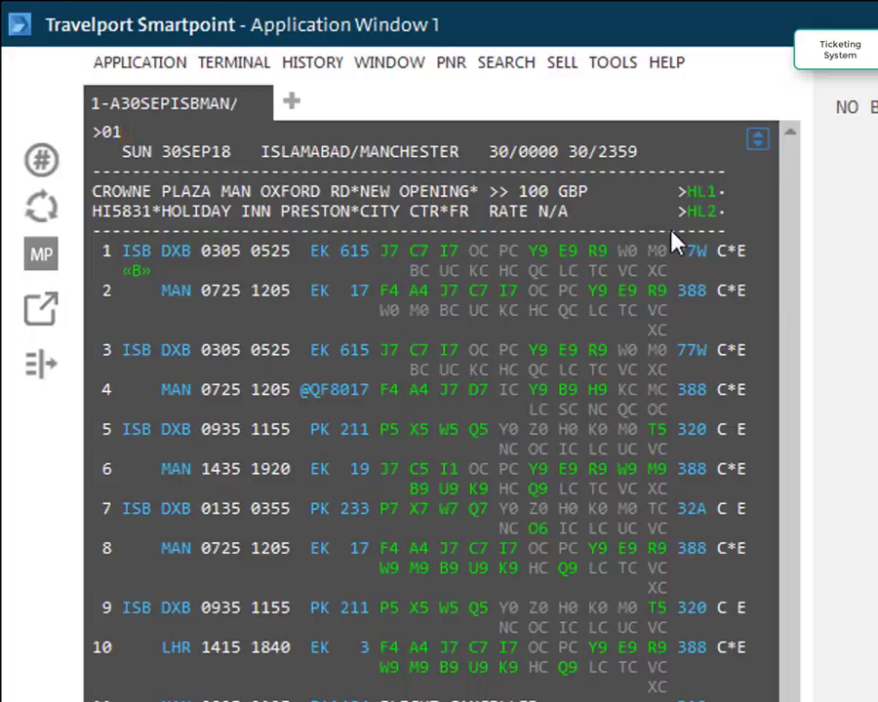
Book one E-class seat on EK 615 and EK 17, then fare quote it at PKR 94309
text(1E2)
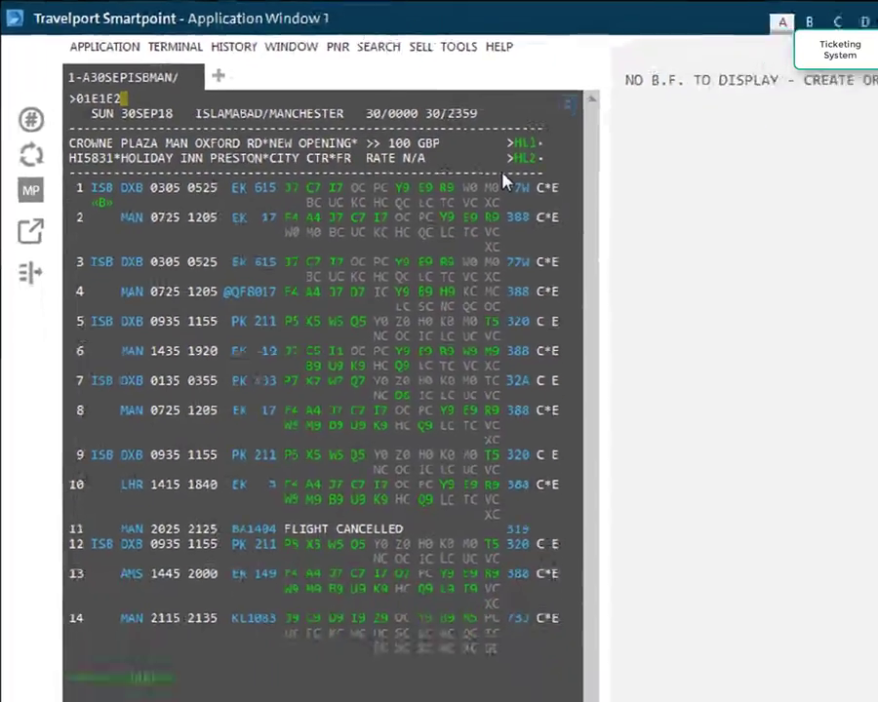
key(Return)
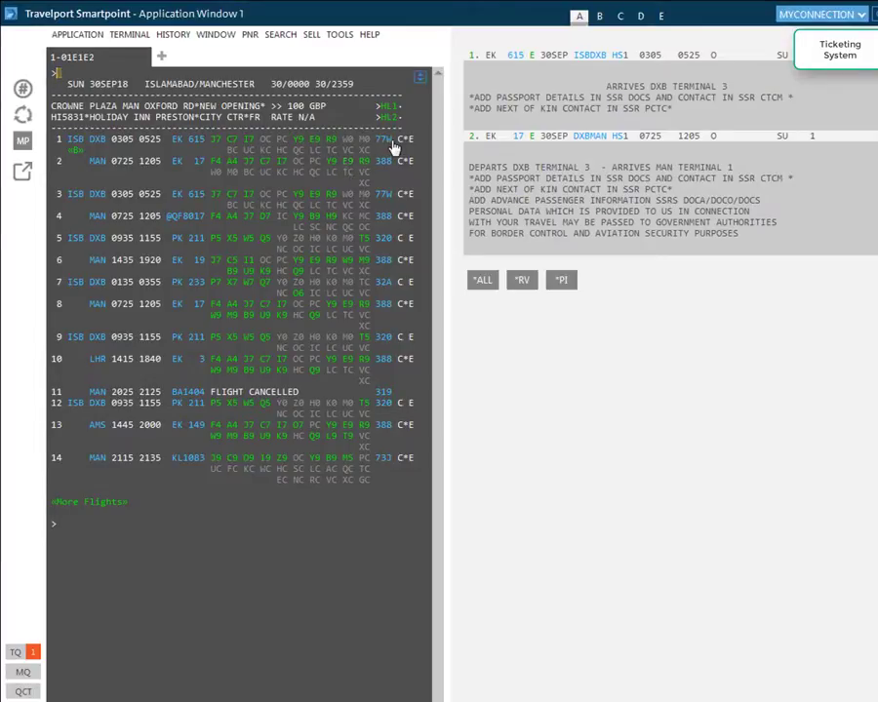
text(FQ)
key(Return)
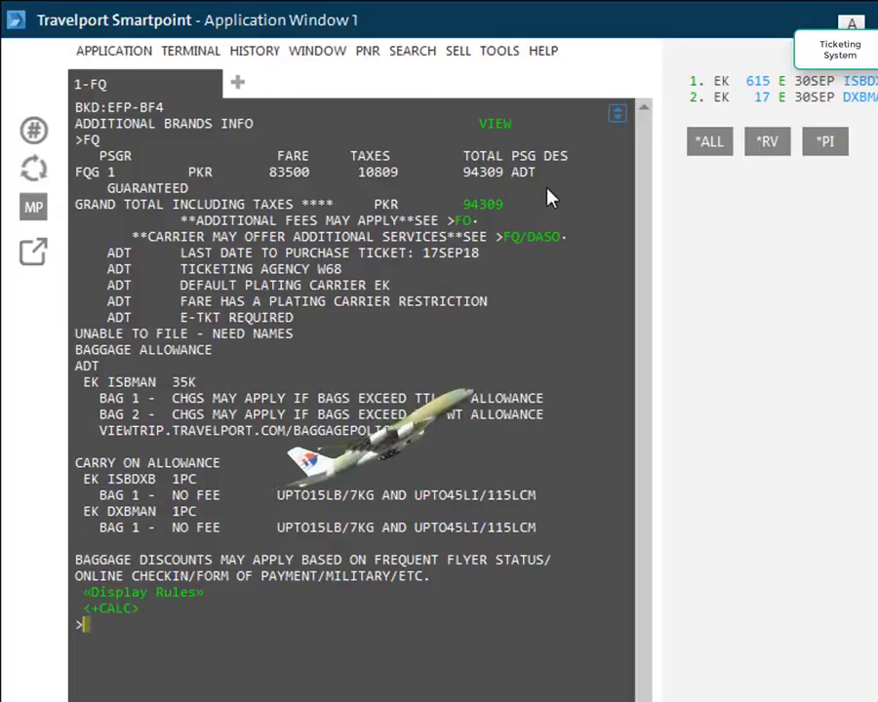
Run an FQBB best-buy quote, finding PKR 84309 in R class
text(FQBB)
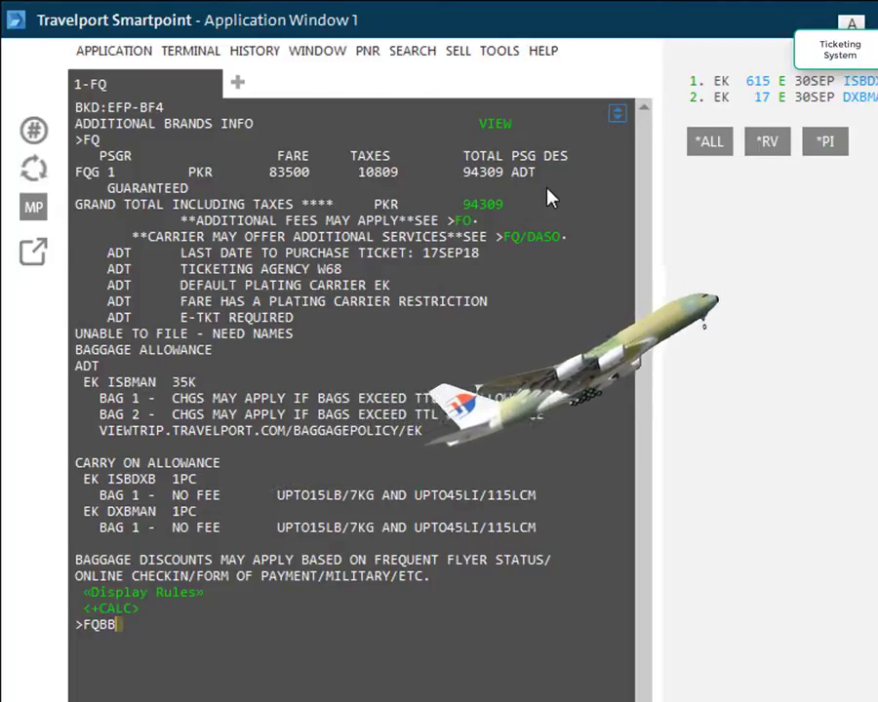
key(Return)
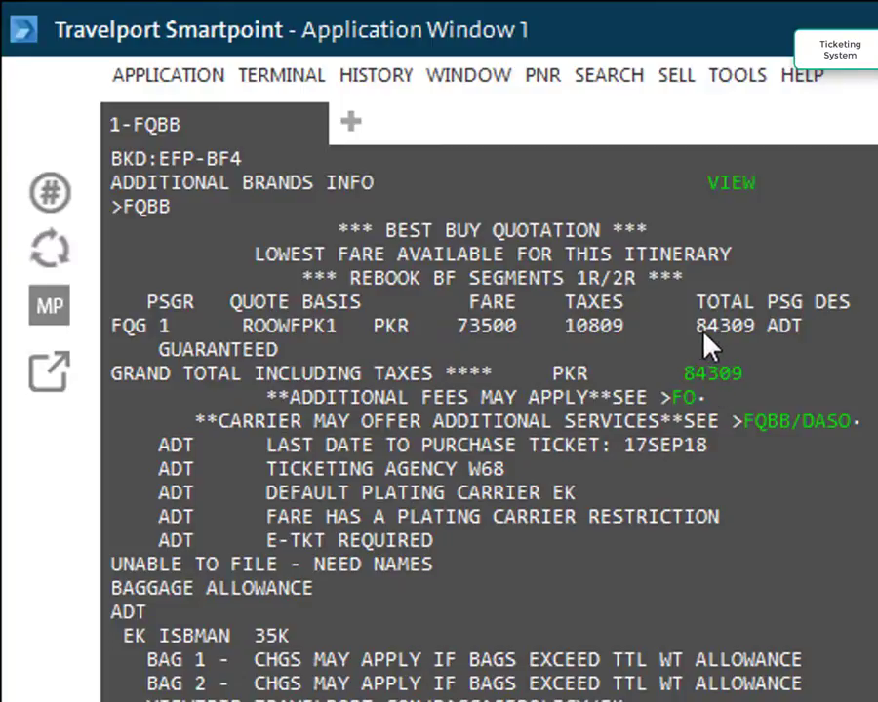
Rebook both Emirates segments in R class with 01R1R2 and re-quote at PKR 84309
key(Return)
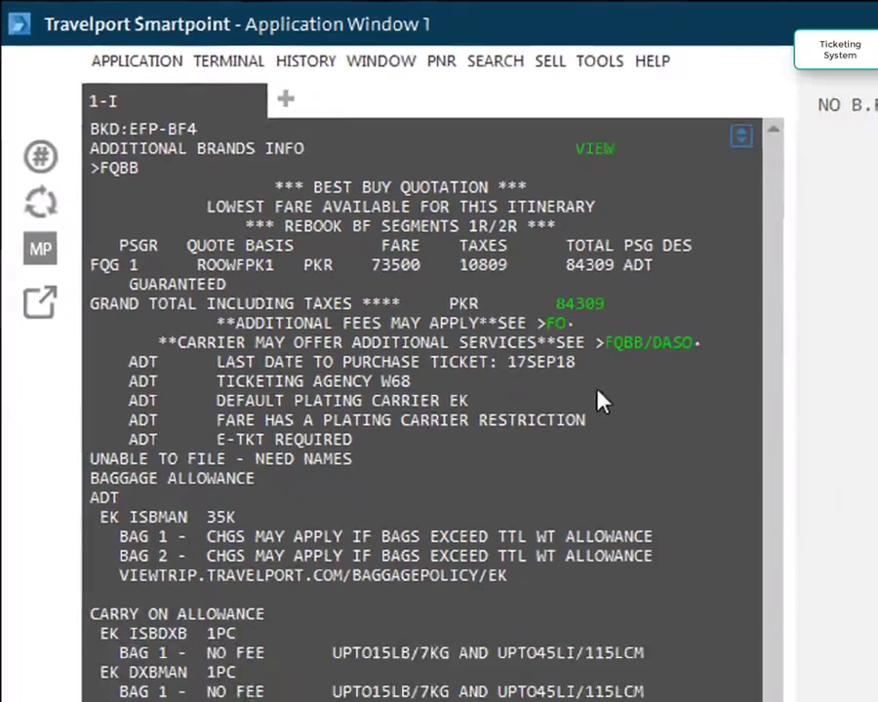
text(01R1R2)
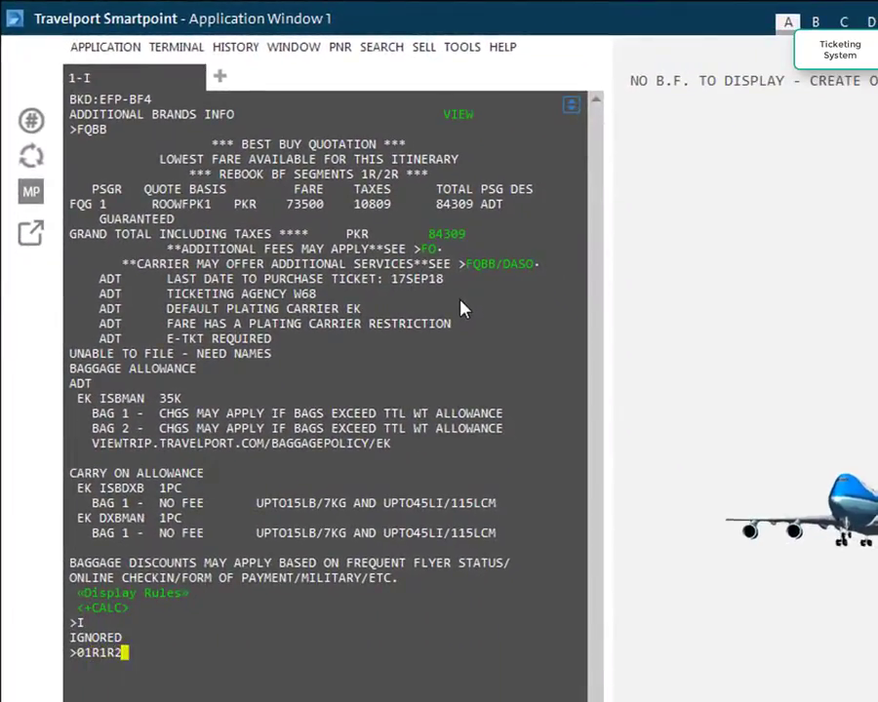
key(Return)
text(FQ)
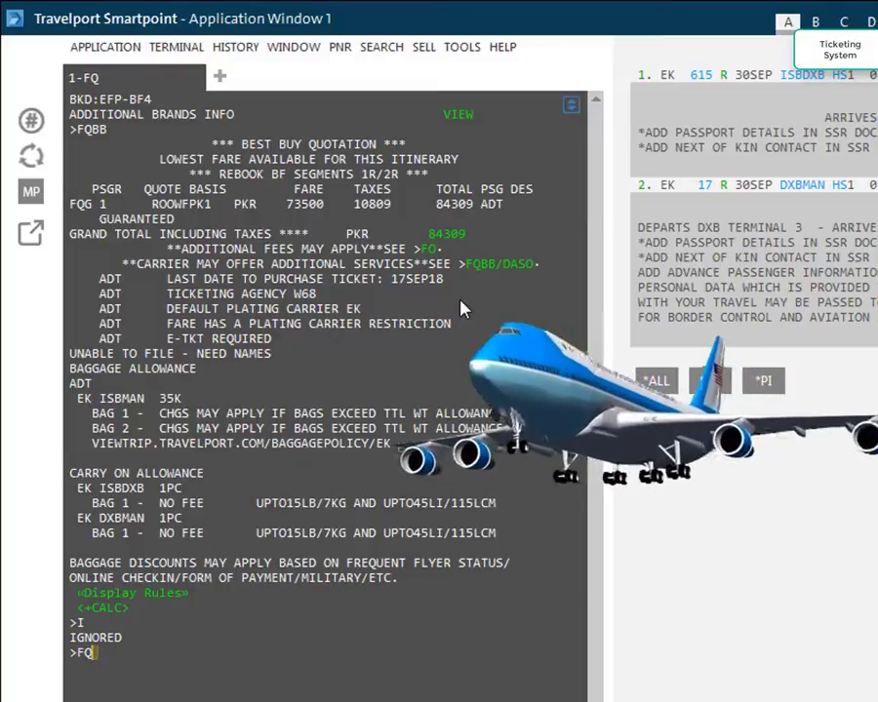
key(Return)
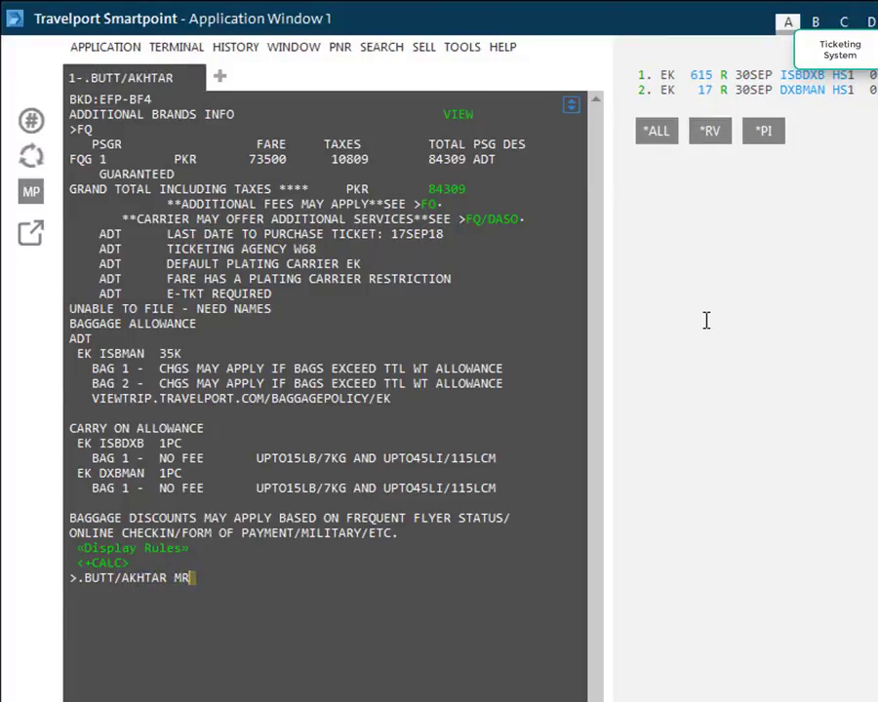
Add the passenger's name as surname/first name MR, and the T.T* ticketing field
key(Return)
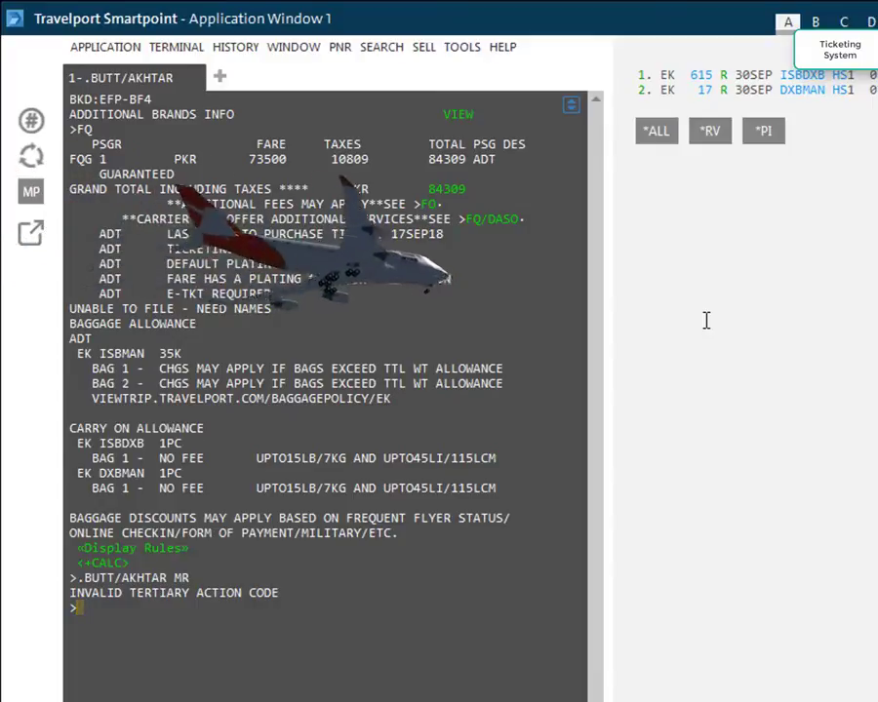
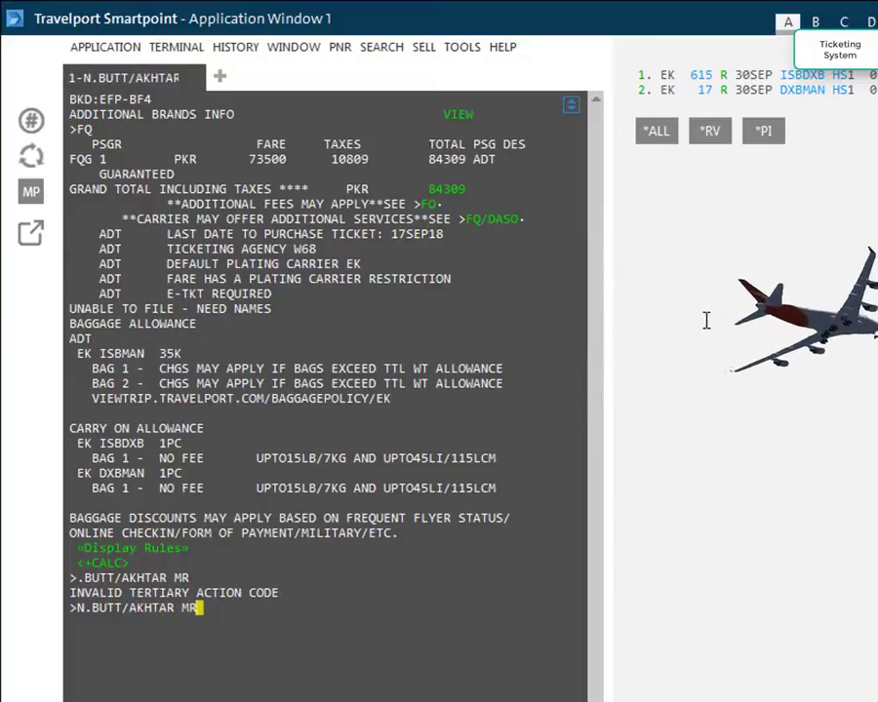
key(Return)
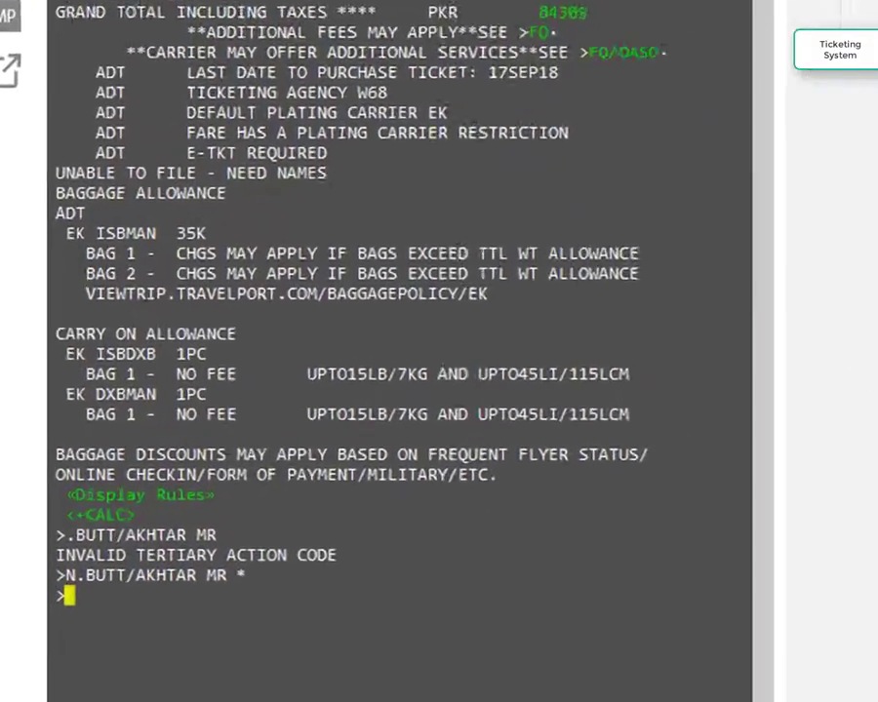
text(T.T*)
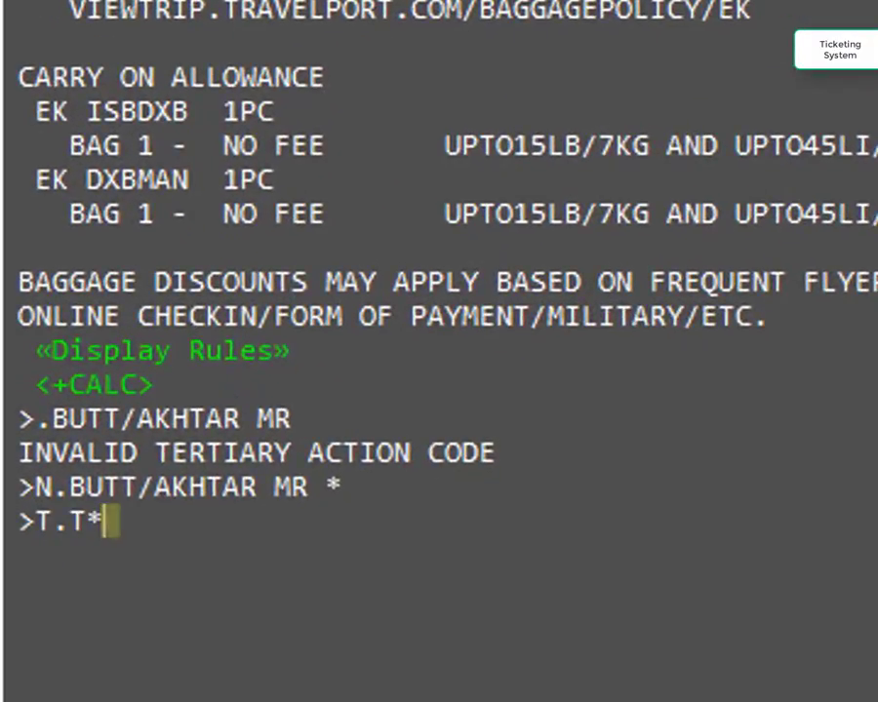
key(Return)
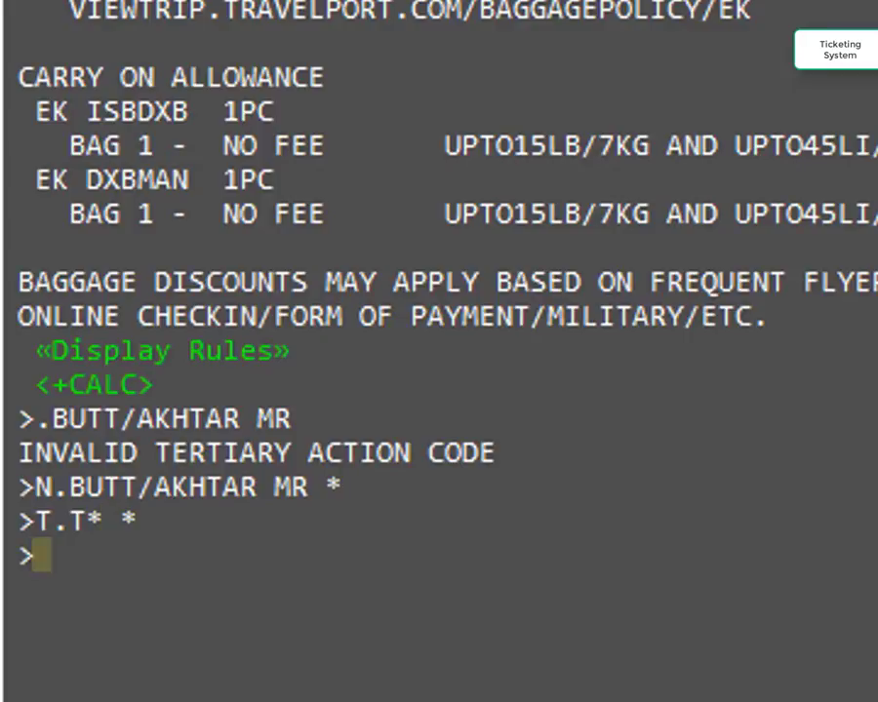
Add the PUNJAB AIRWAYS TRAVEL phone field and the agent's name as received-from
text(P.T)
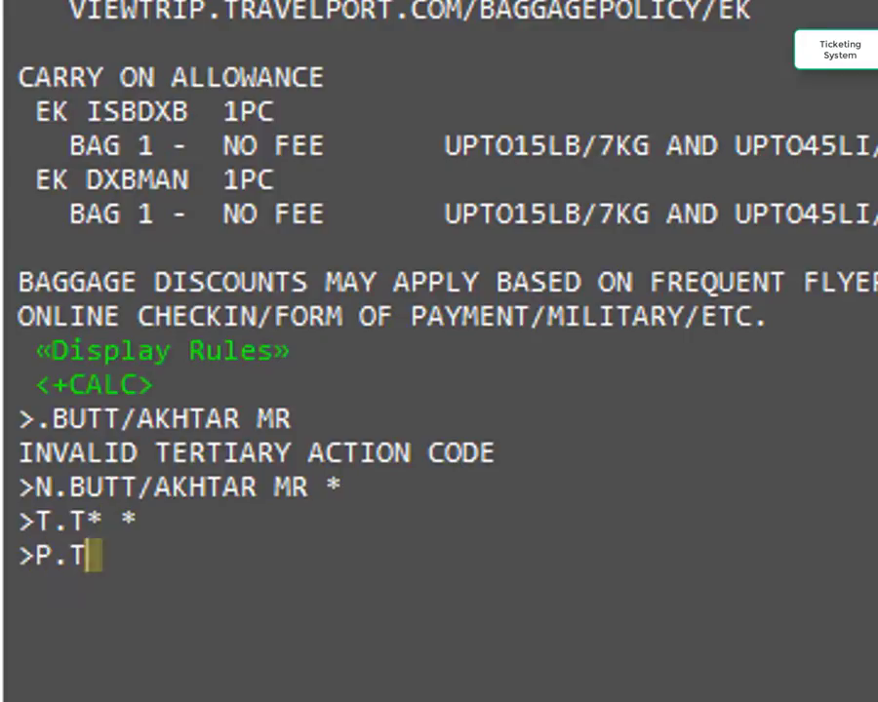
text(* PUN)
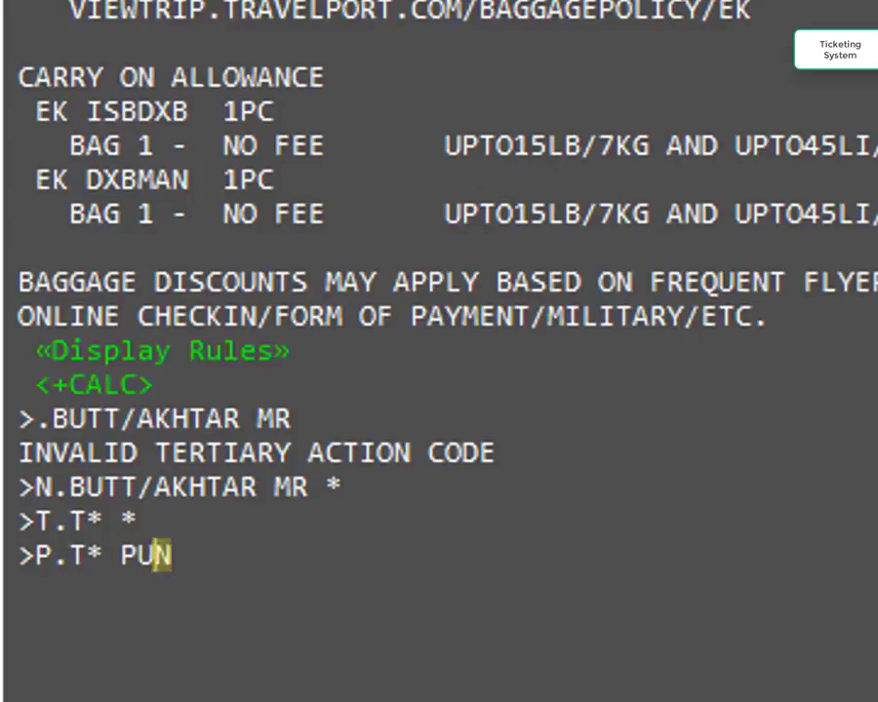
text(JAB AIRWAYS TRAVEL)
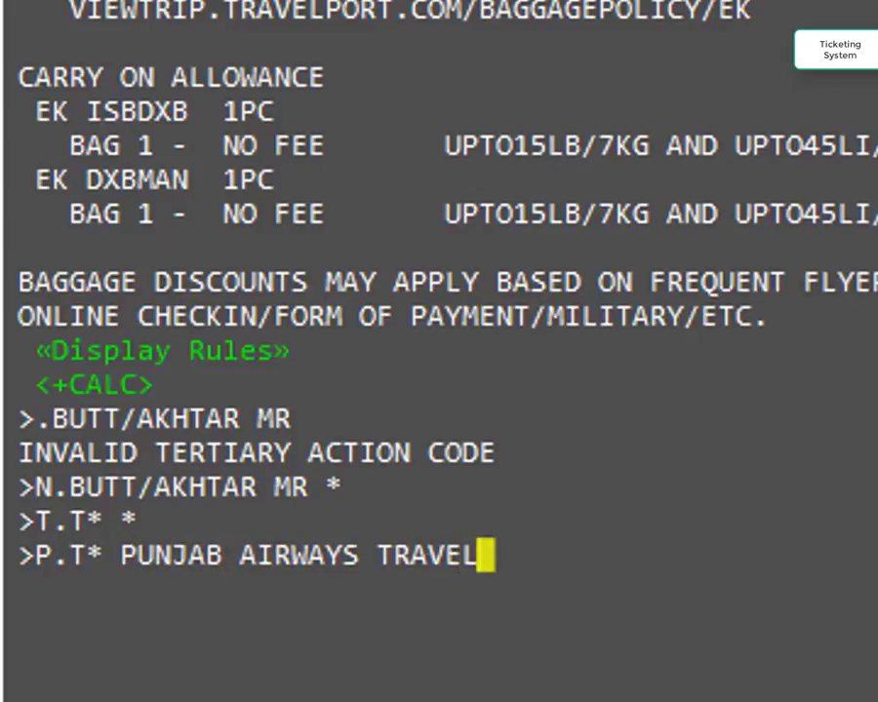
key(Return)
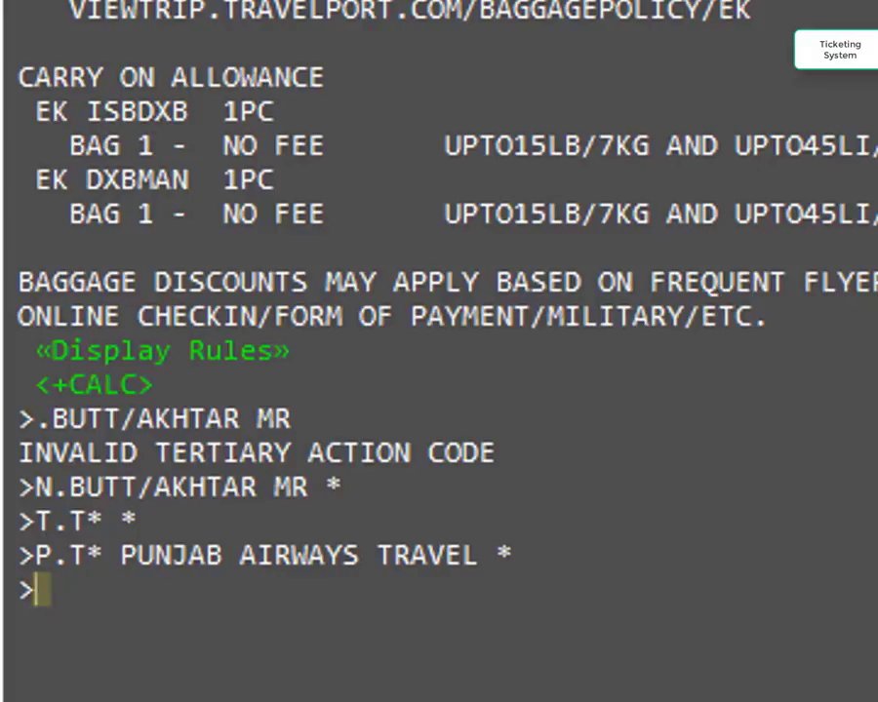
text(R.)
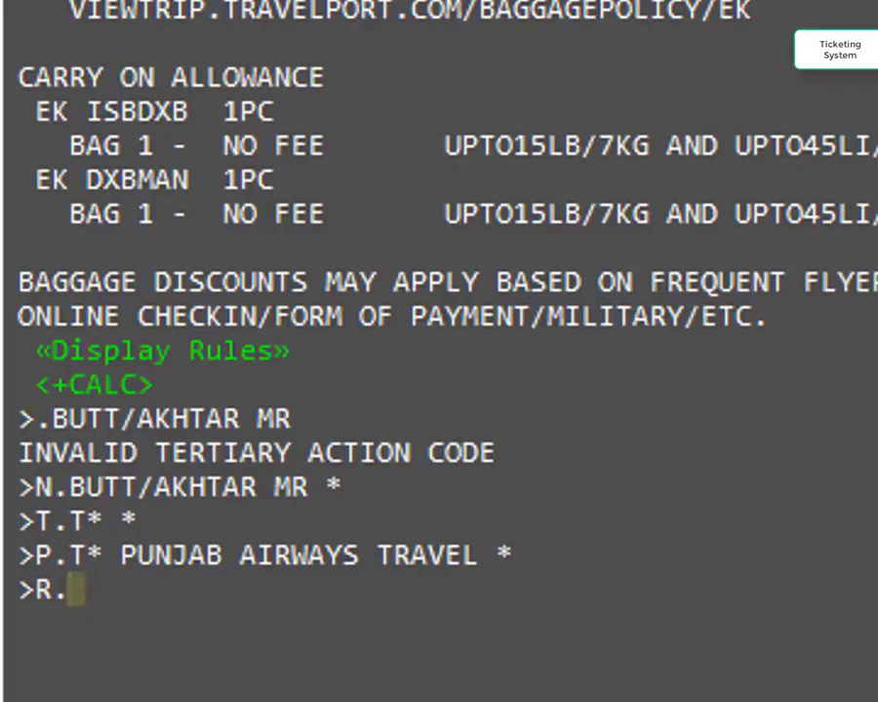
text(ZOHAIB)
key(Return)
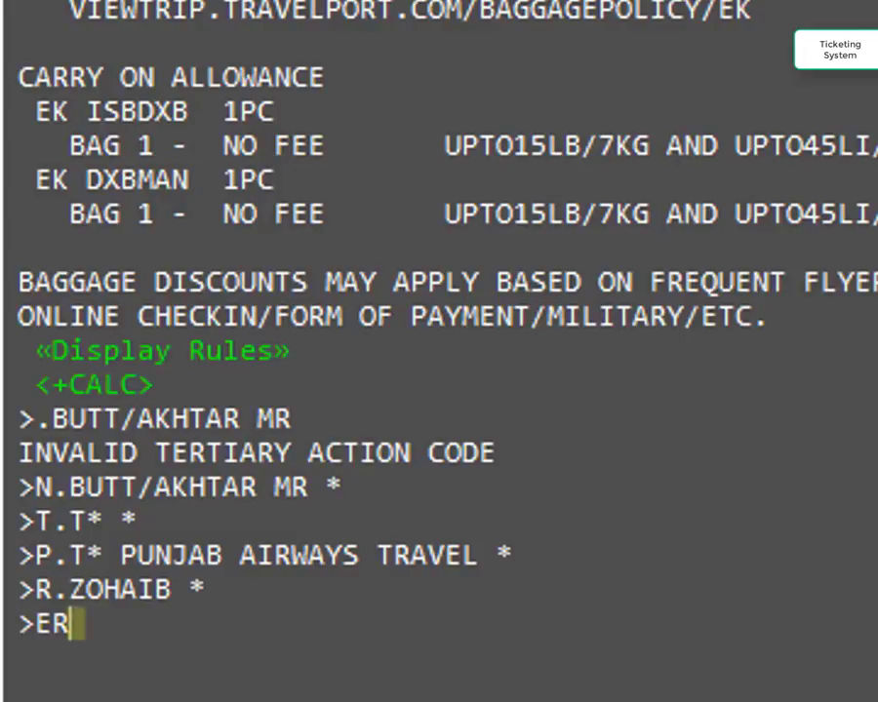
File the booking with ER, then show the full record and Emirates vendor locator
key(Return)
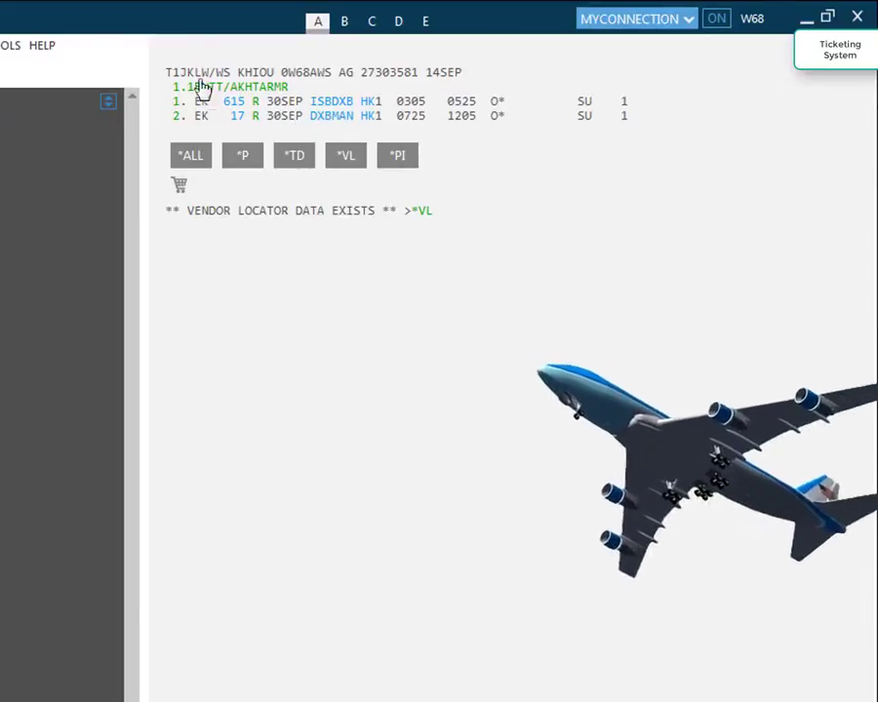
drag(166, 72, 217, 74)
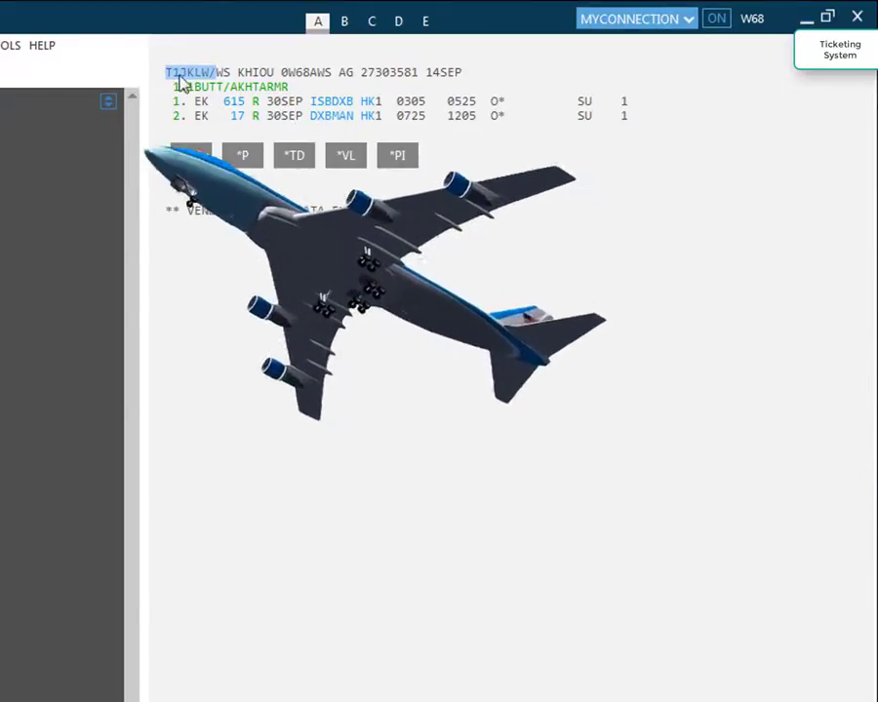
click(193, 160)
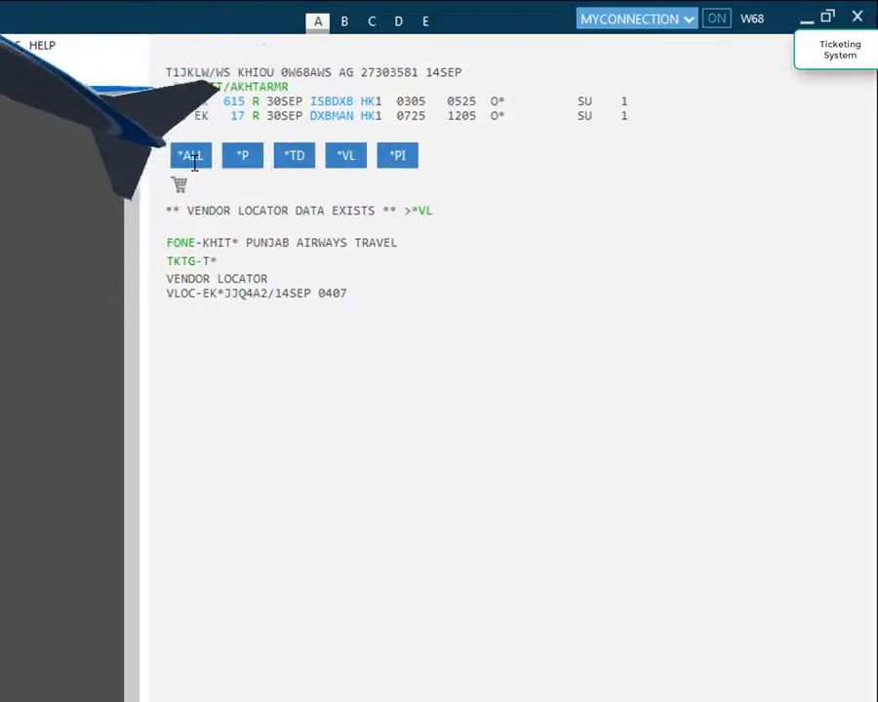
click(424, 212)
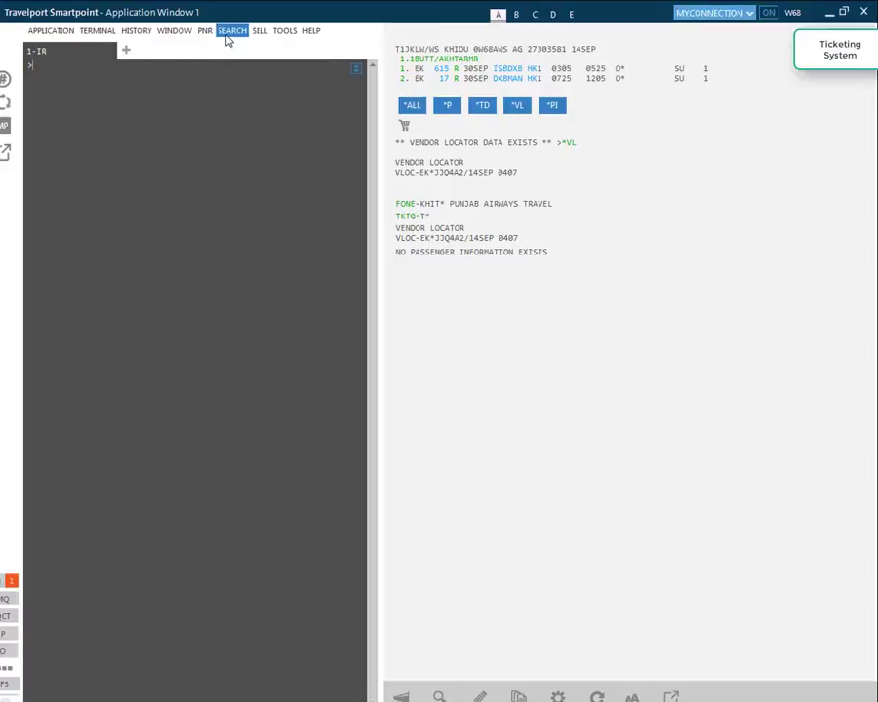
Cancel a new Air Availability Search and minimize Smartpoint to reveal Gmail
click(230, 31)
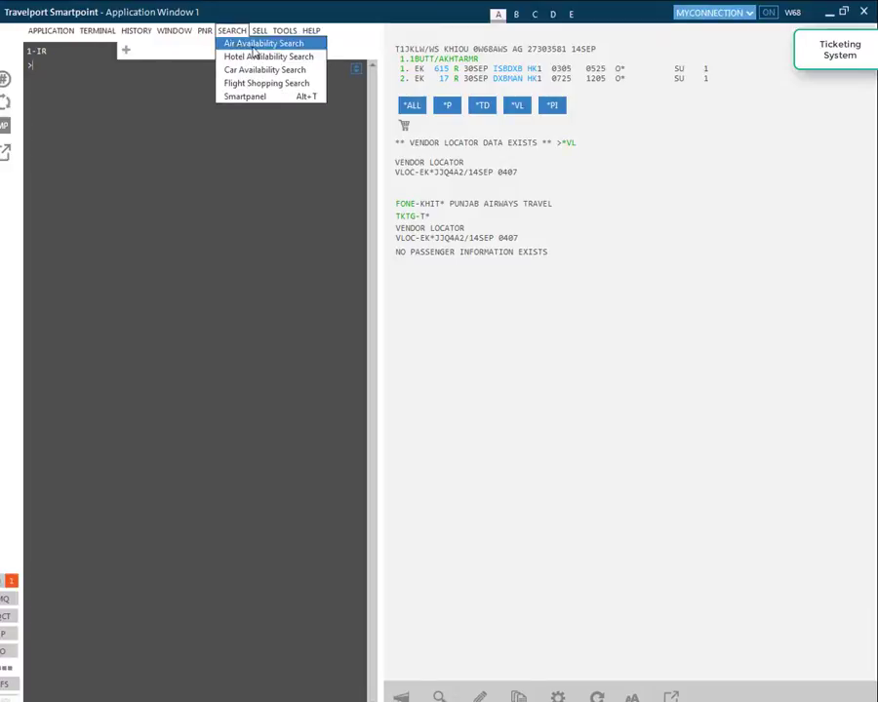
click(253, 46)
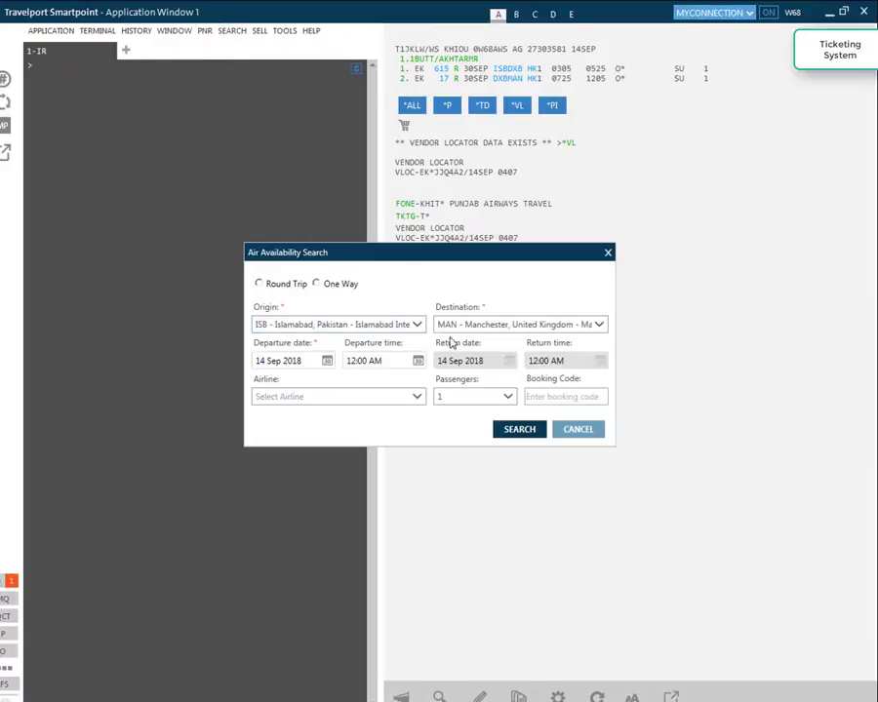
drag(464, 265, 427, 186)
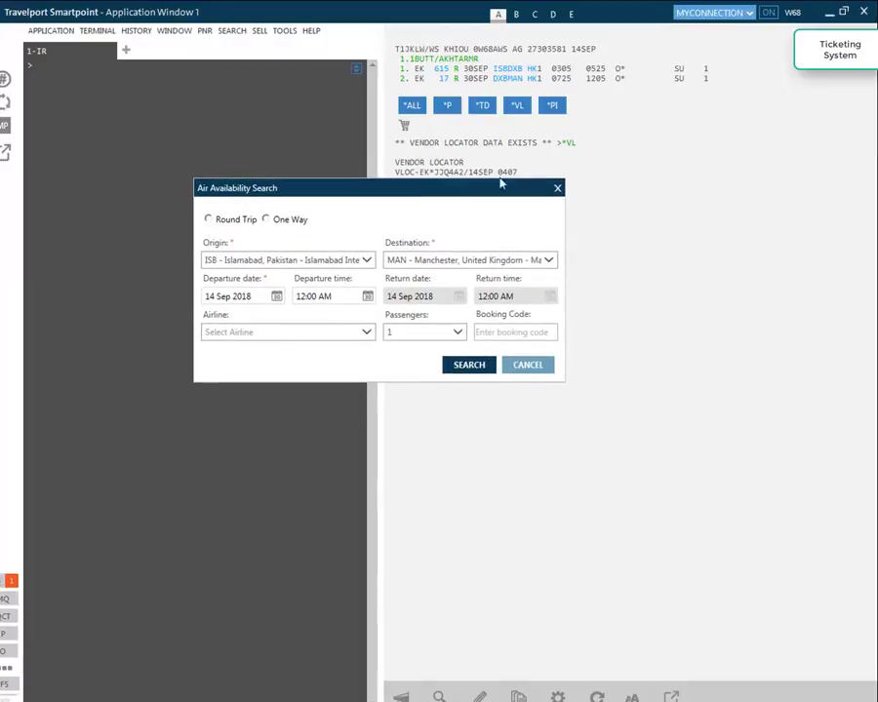
click(533, 369)
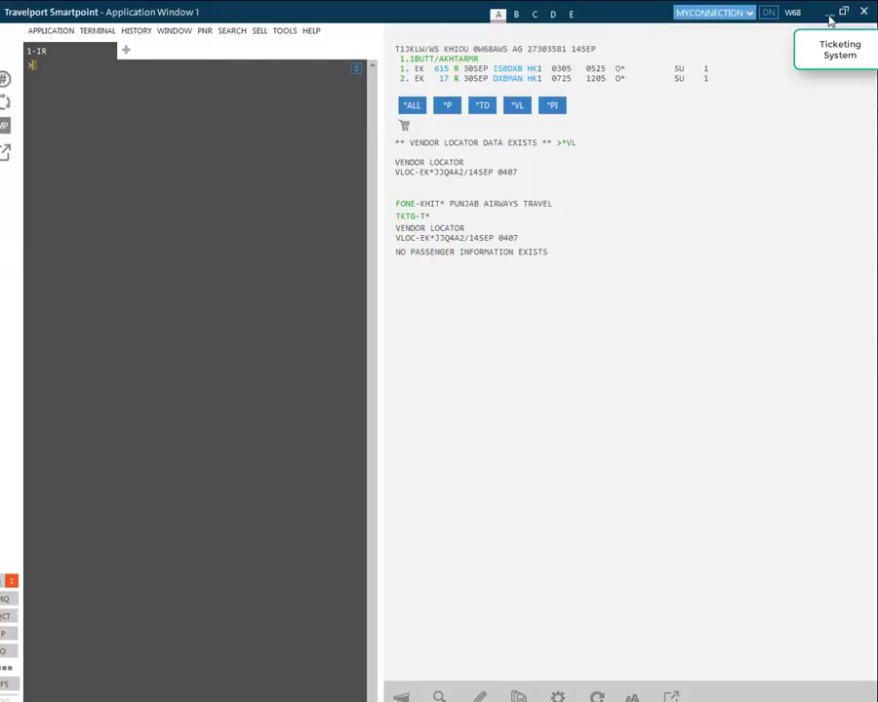
click(830, 20)
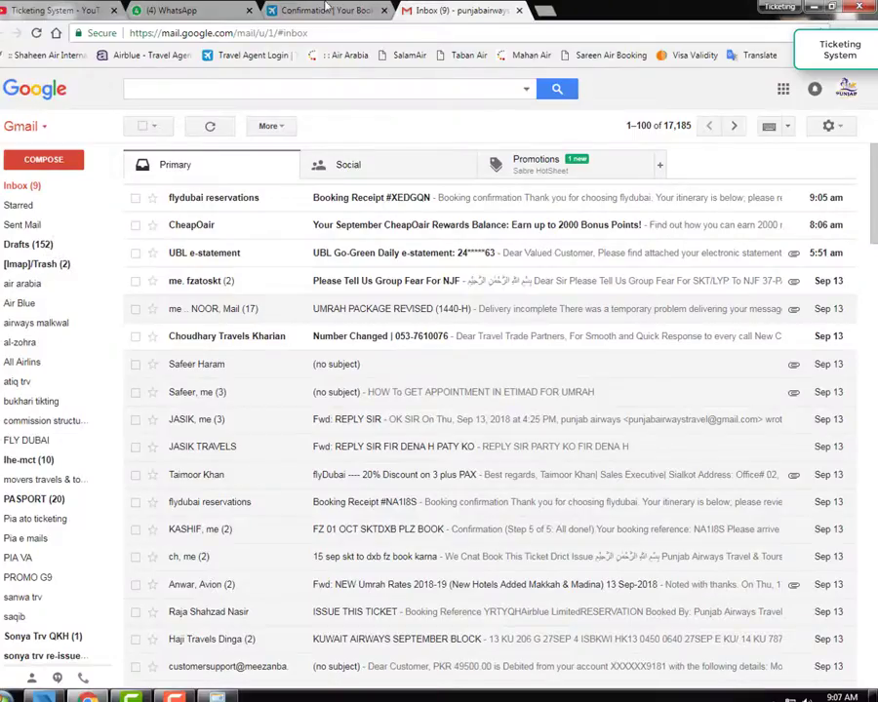
Switch Chrome to the Ticketing System YouTube channel's Videos page
click(22, 8)
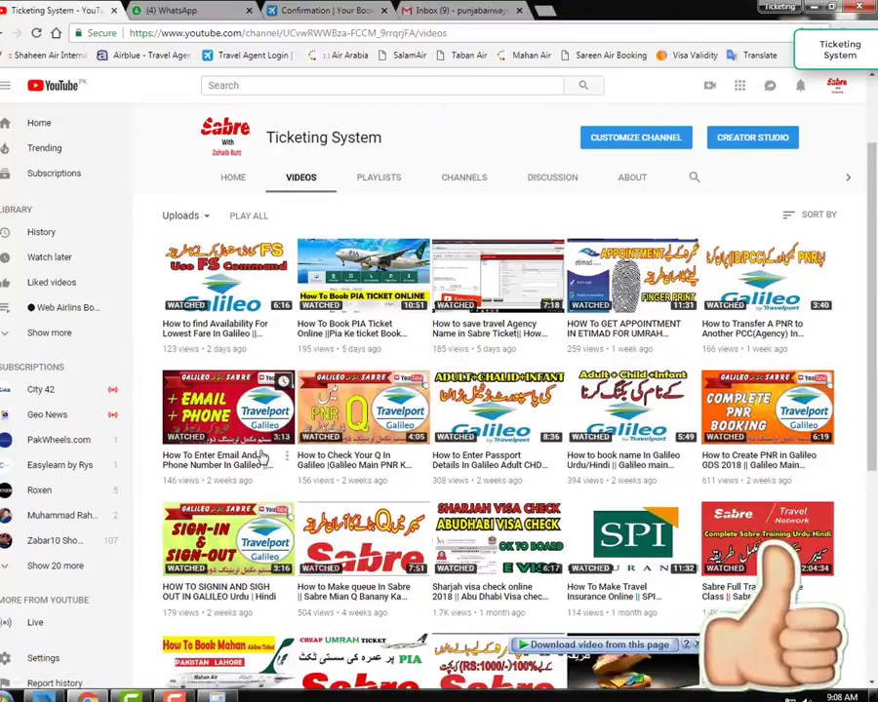
drag(872, 297, 875, 222)
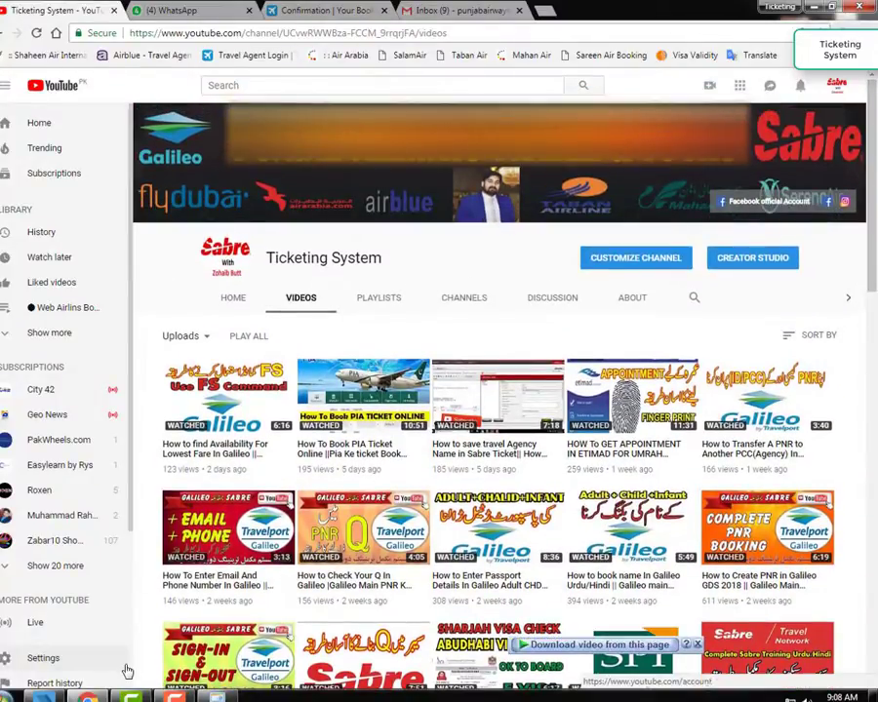
mouse_move(132, 696)
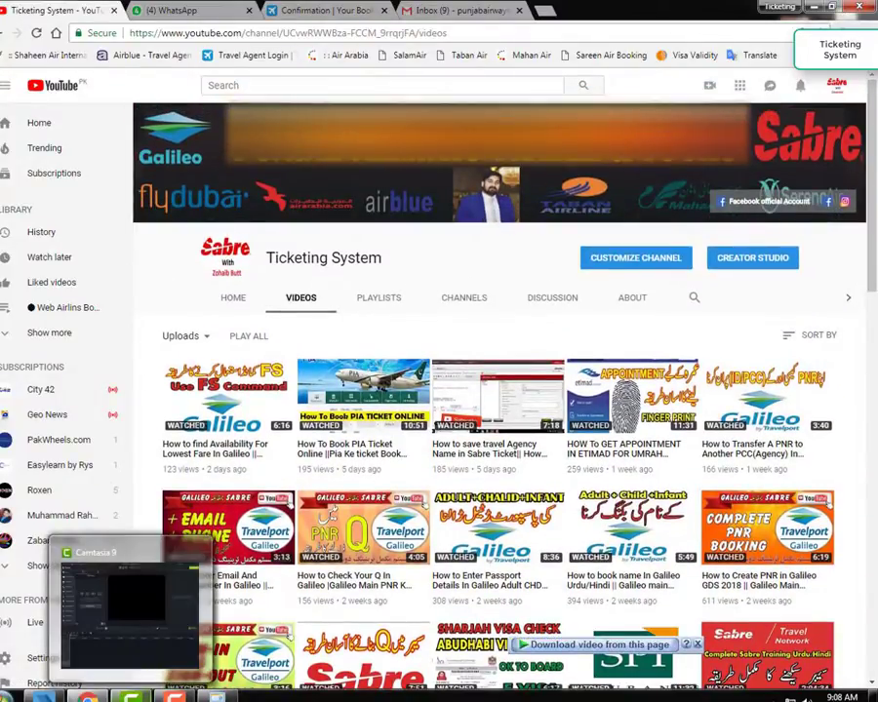